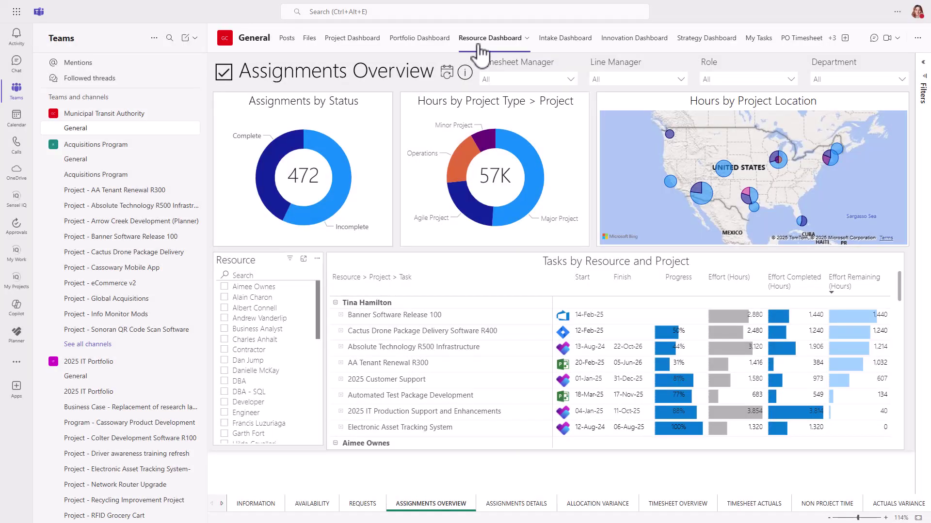
Step: Expand the Resource Dashboard to full window and filter it to the Developer role
left_click(506, 46)
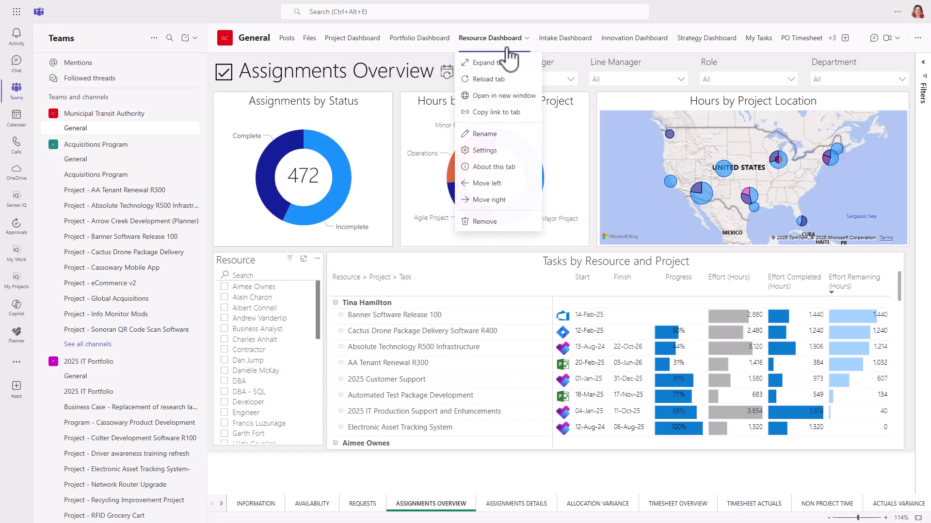
left_click(502, 62)
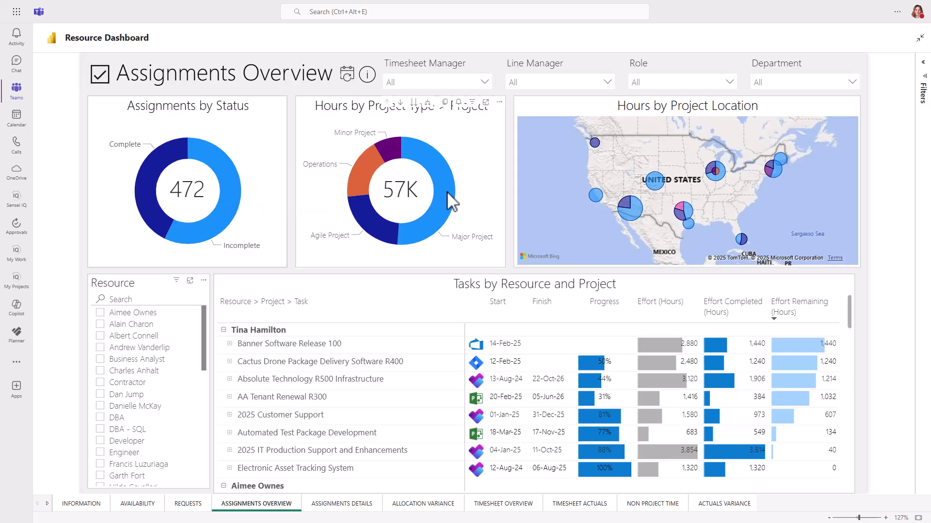
mouse_move(447, 191)
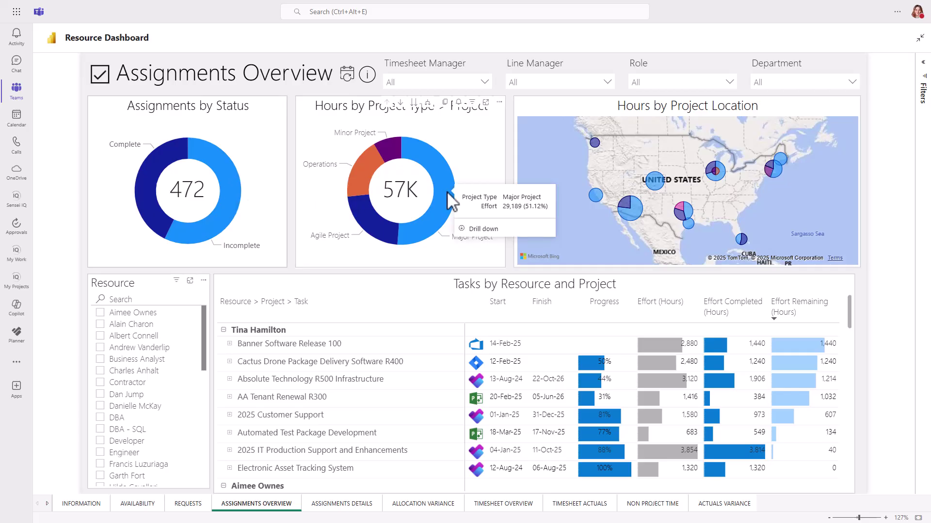
left_click(664, 83)
left_click(638, 157)
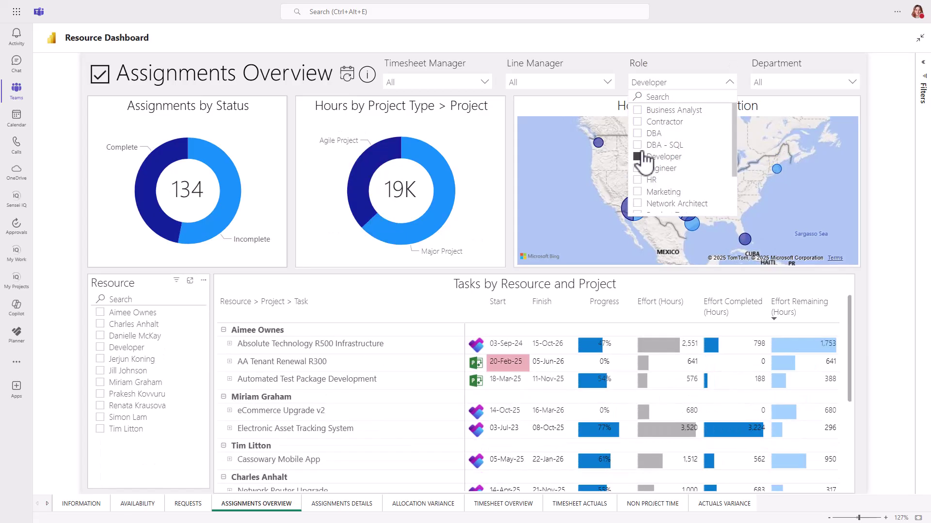
left_click(730, 82)
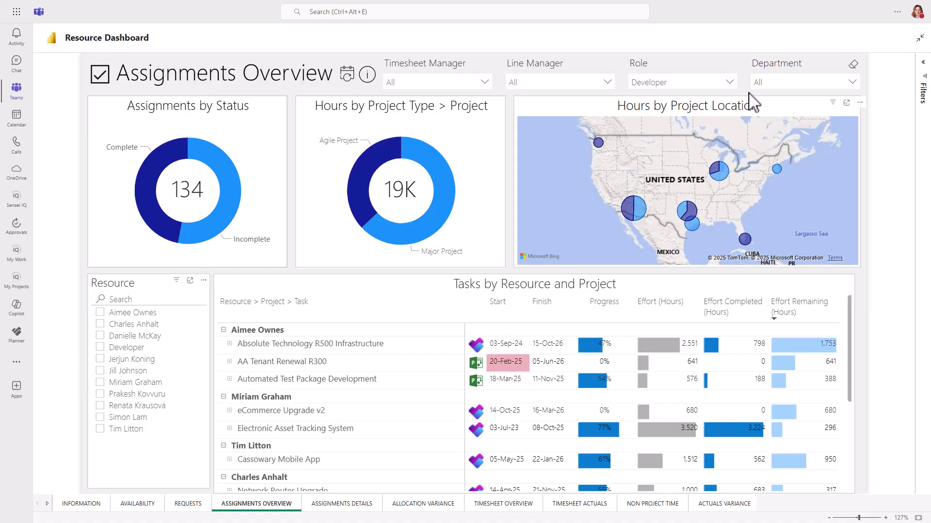
Step: Select one developer resource and expand Absolute Technology R500 Infrastructure into its tasks
left_click(100, 313)
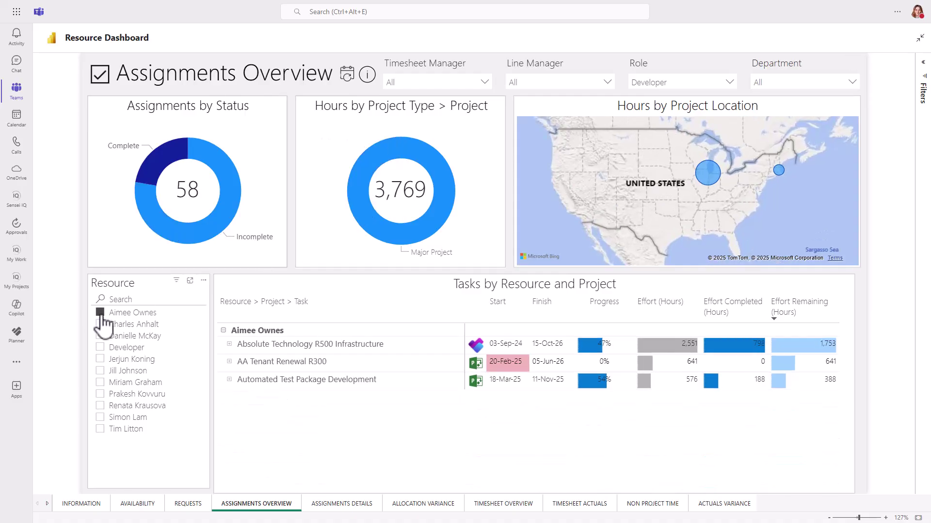
left_click(229, 344)
left_click(261, 343)
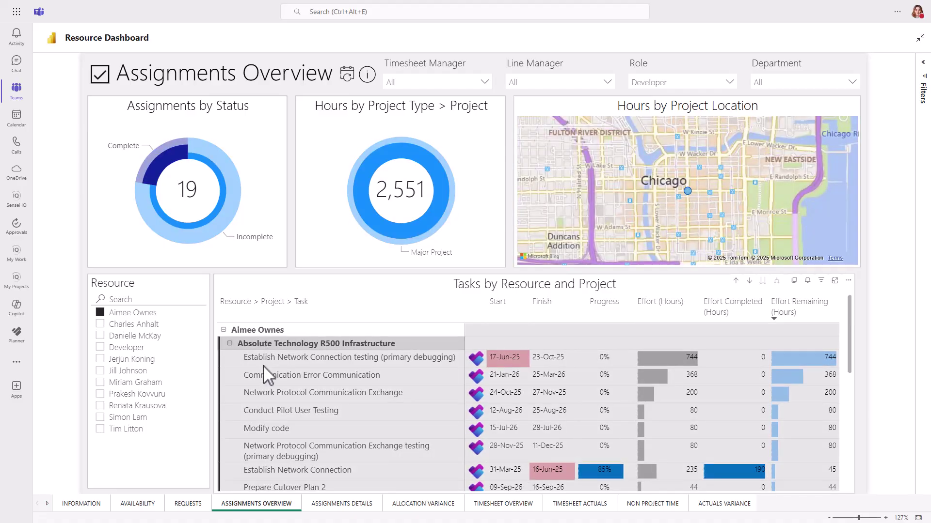
scroll(266, 400, "down", 5)
scroll(266, 399, "down", 2)
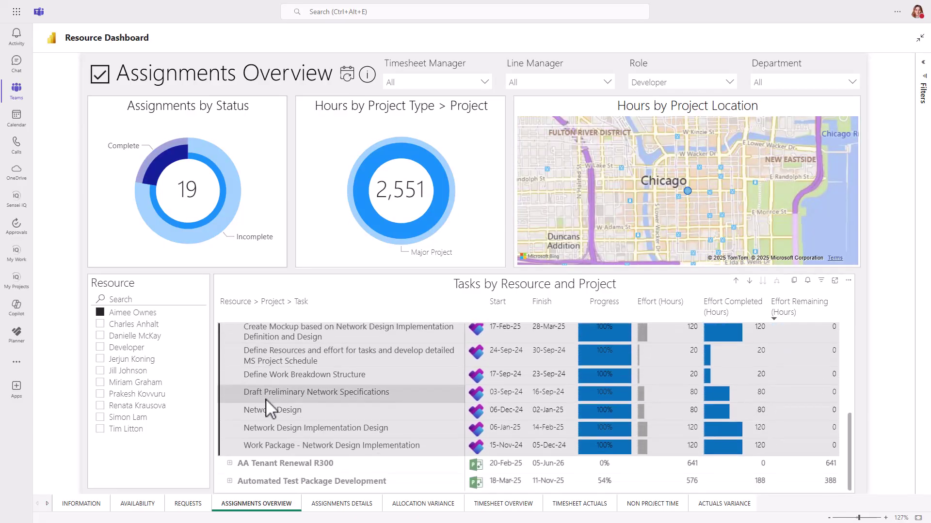
scroll(266, 399, "up", 8)
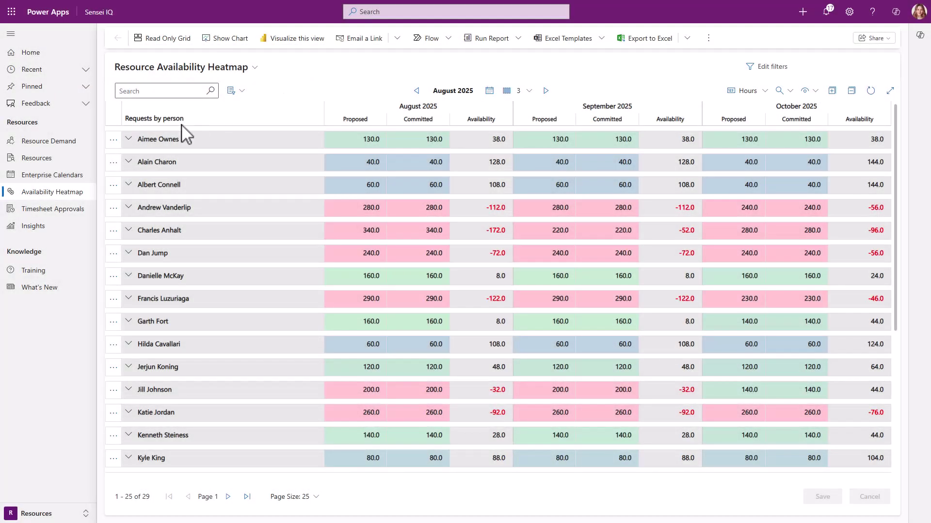
Step: Expand the top person's heatmap row into Colter Development Software R100 and First Class Promo Campaign allocations
left_click(128, 140)
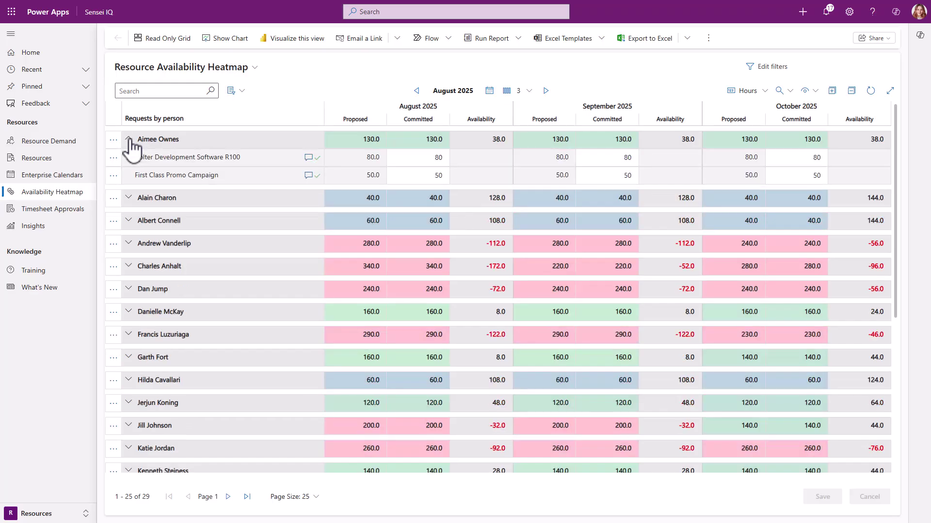
mouse_move(434, 156)
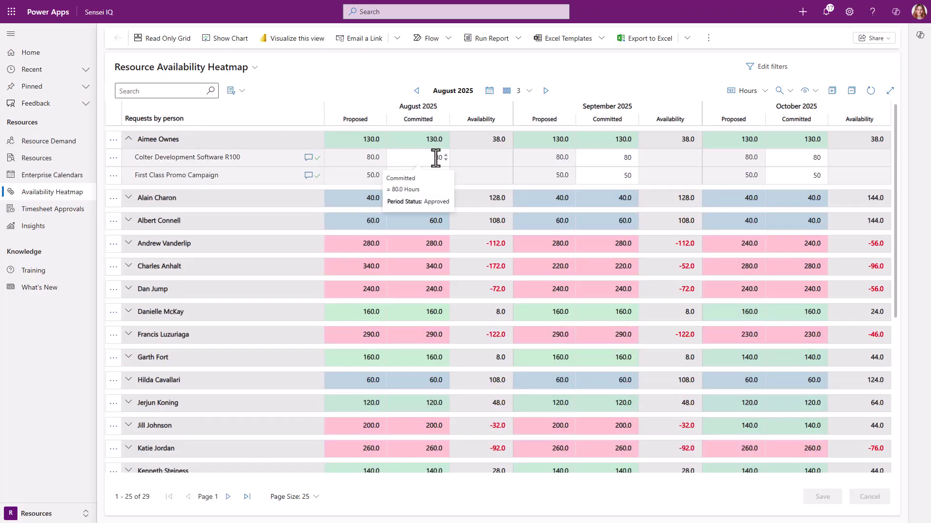
mouse_move(433, 177)
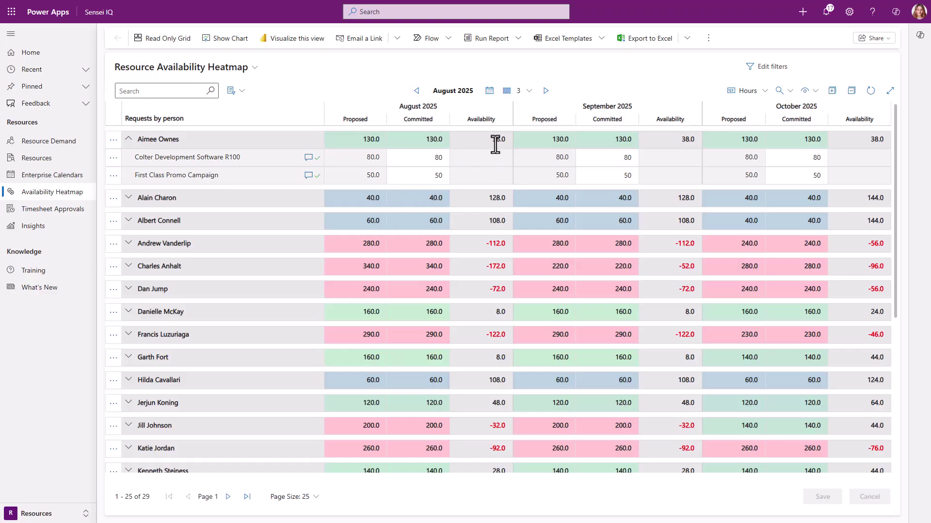
mouse_move(495, 142)
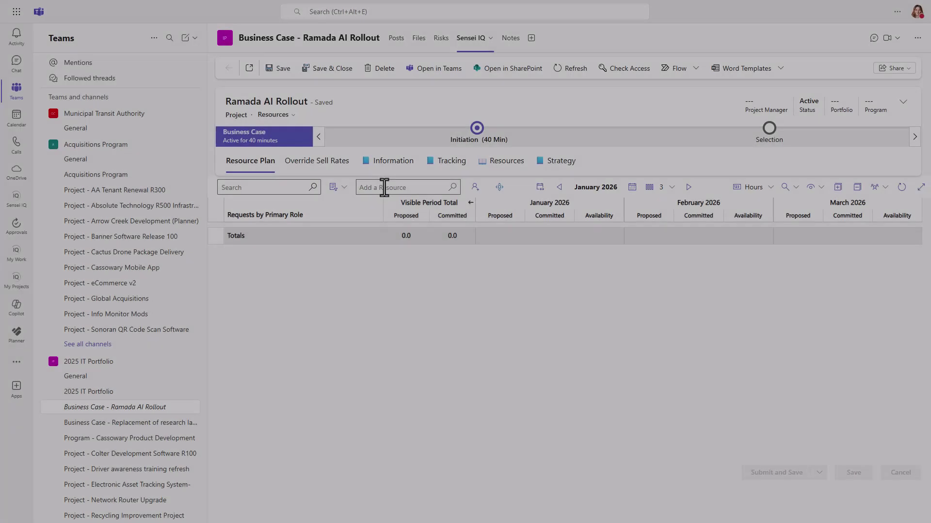
left_click(384, 187)
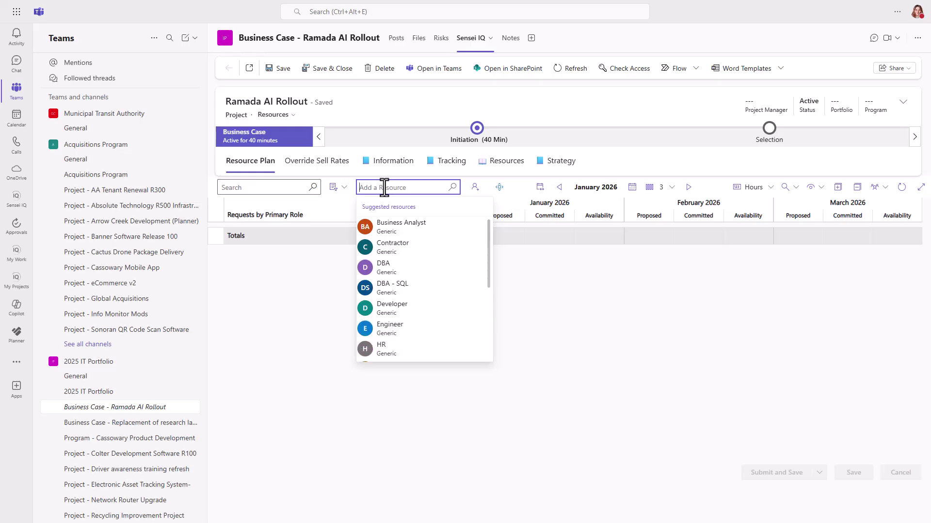
Step: Add a generic Engineer request proposing 80 hours each for January, February and March
left_click(394, 329)
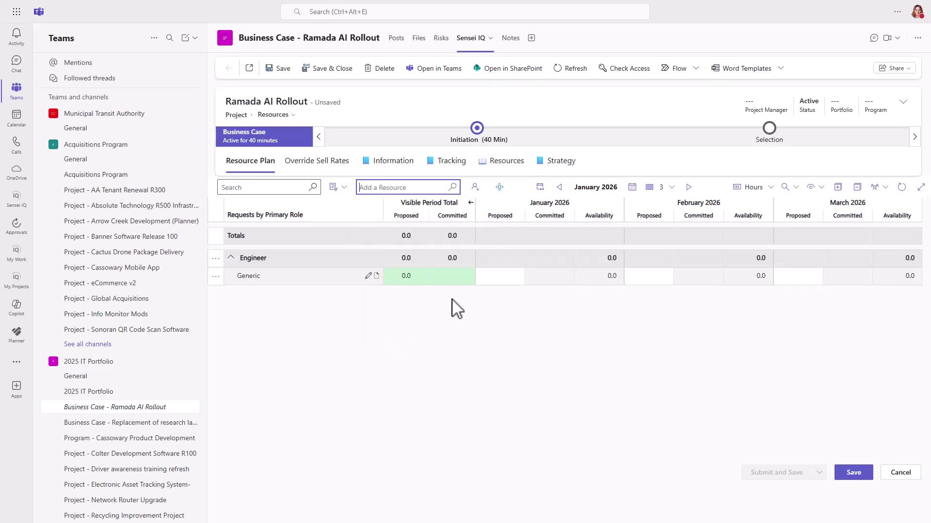
left_click(494, 280)
type("80")
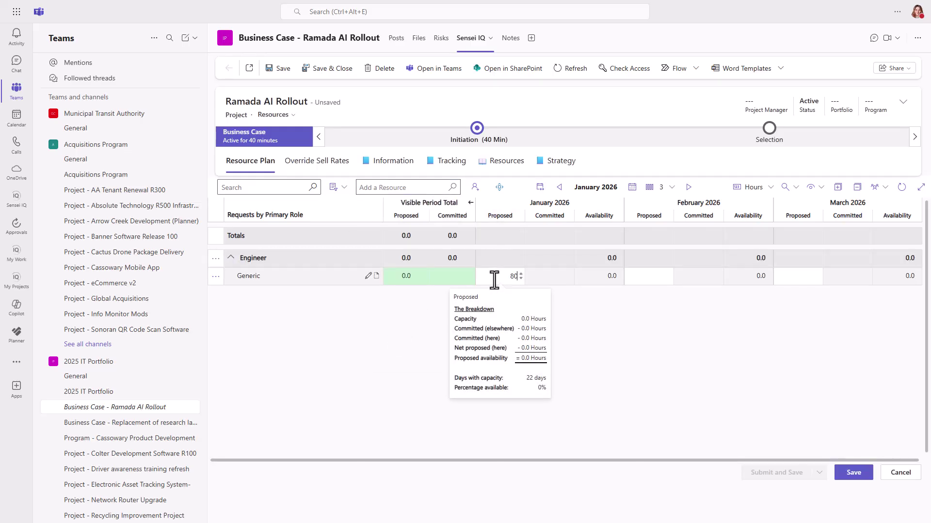
key("Tab")
type("80")
key("Tab")
type("80")
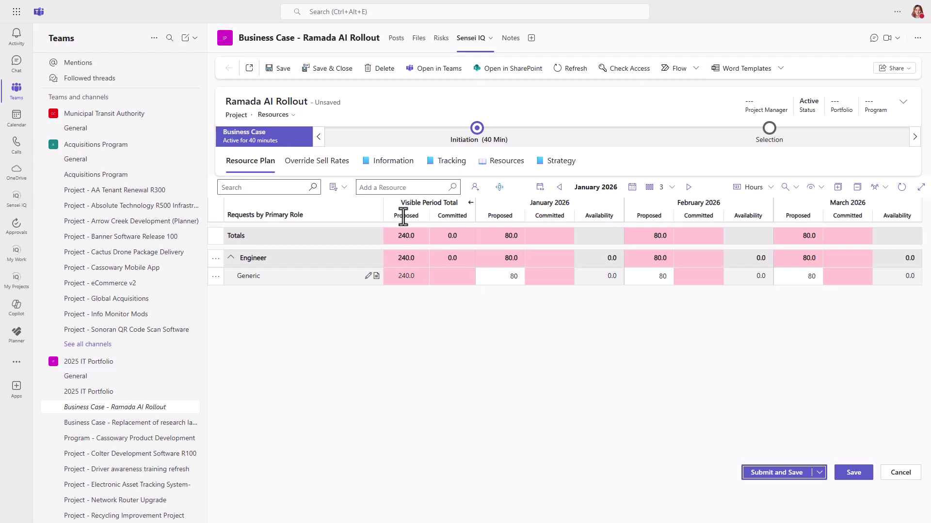
Step: Add a generic Project Manager request proposing 20 hours per month, January–March
left_click(395, 187)
scroll(396, 310, "down", 2)
scroll(402, 324, "down", 1)
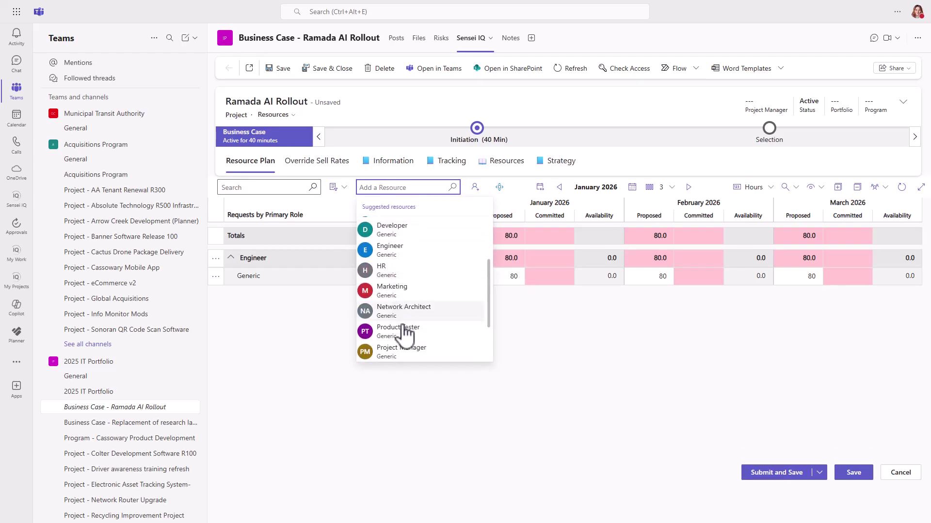
left_click(409, 352)
left_click(493, 317)
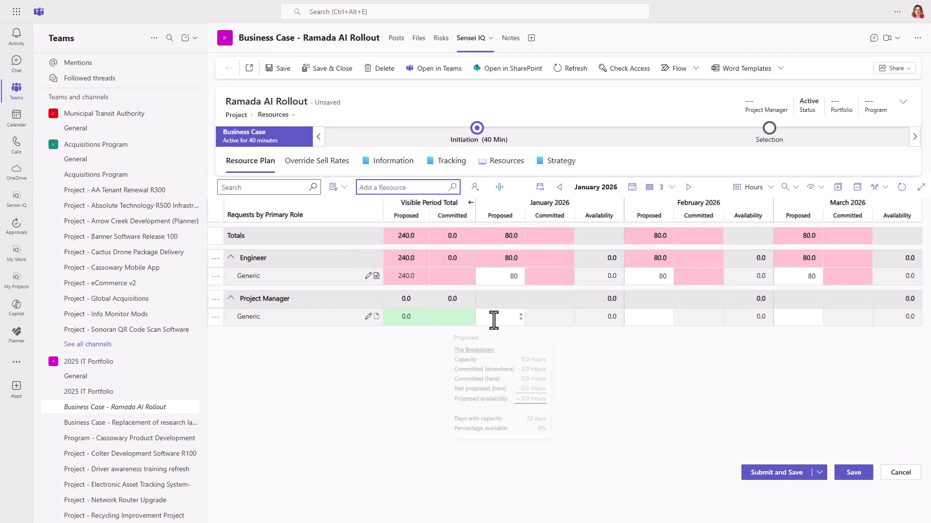
type("20")
key("Tab")
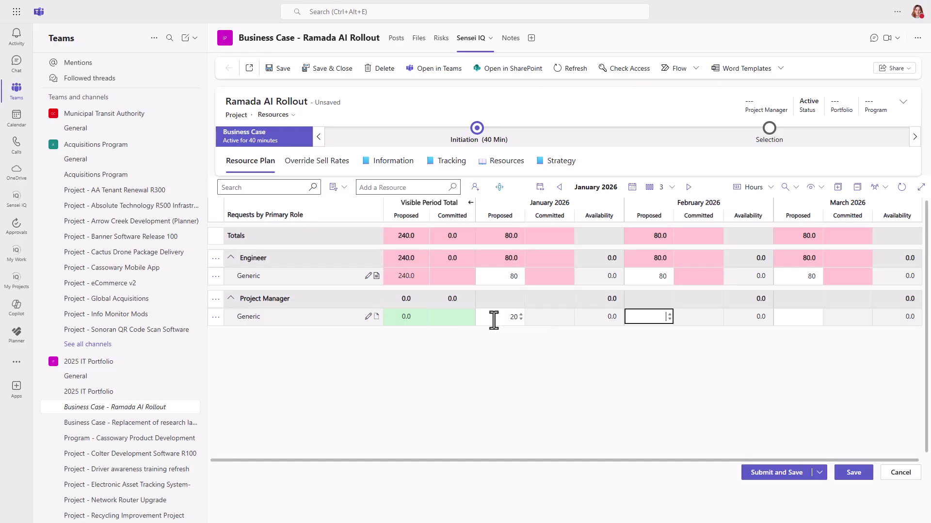
type("20")
key("Tab")
type("20")
key("Tab")
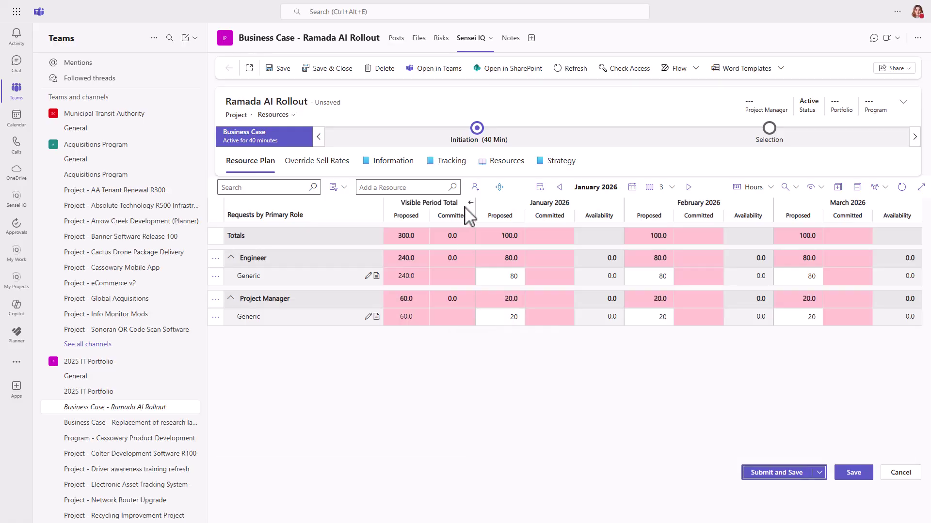
left_click(475, 187)
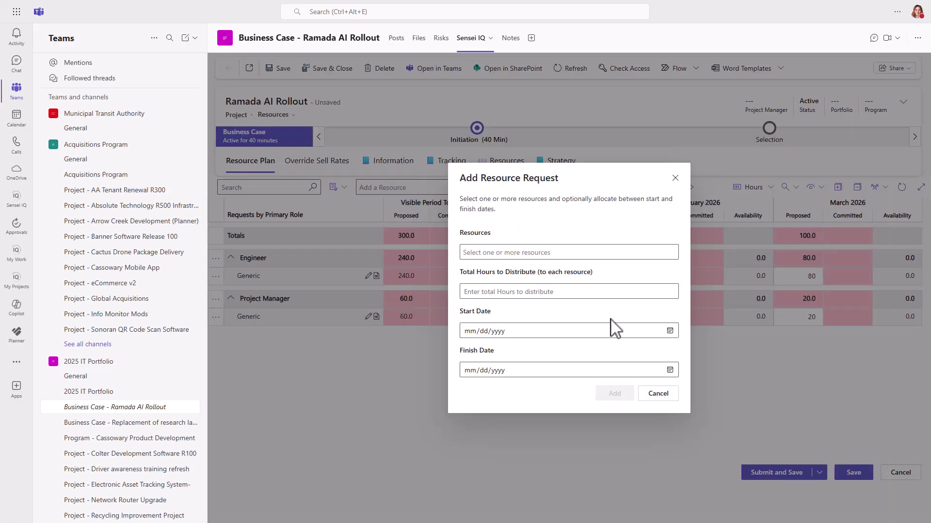
Step: Set the named resource request's start to 01/05/2026 and finish to 03/31/2026
left_click(669, 330)
left_click(554, 351)
left_click(553, 351)
left_click(538, 351)
left_click(485, 395)
left_click(668, 380)
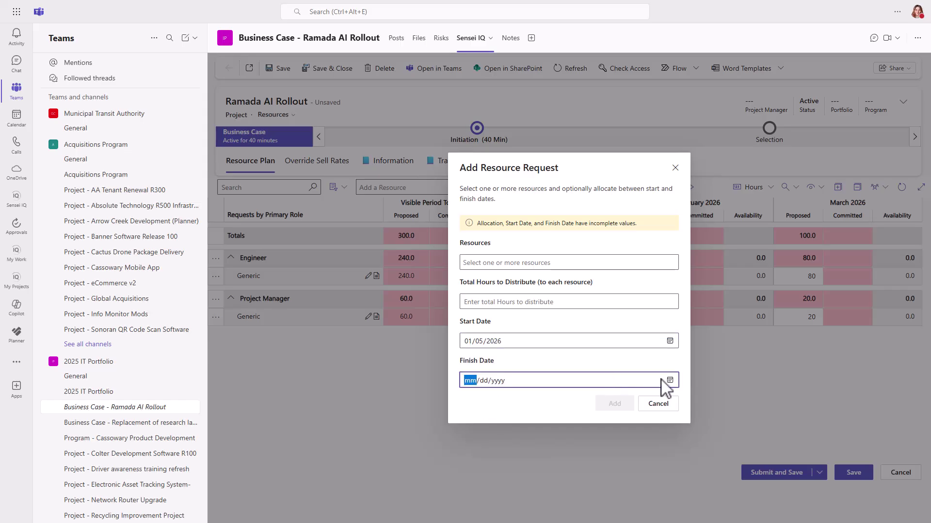
left_click(552, 360)
left_click(553, 246)
left_click(553, 246)
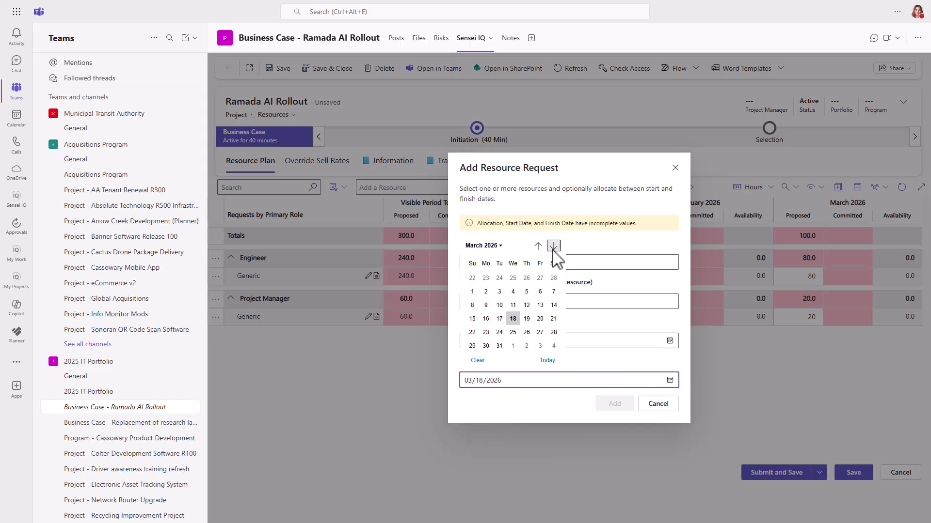
left_click(499, 331)
Step: Enter 60 total hours, choose the Developer, add the request, and submit and save the plan
left_click(496, 305)
type("60")
left_click(508, 252)
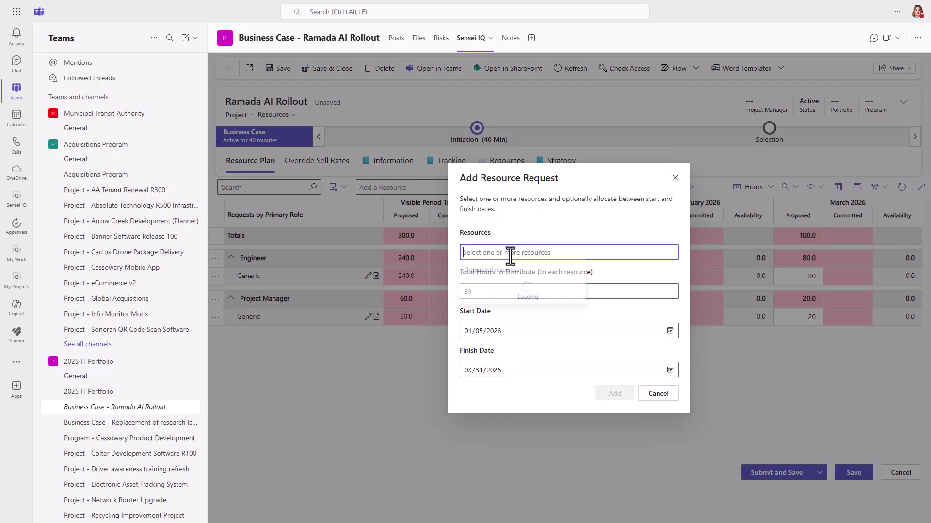
left_click(502, 297)
left_click(611, 394)
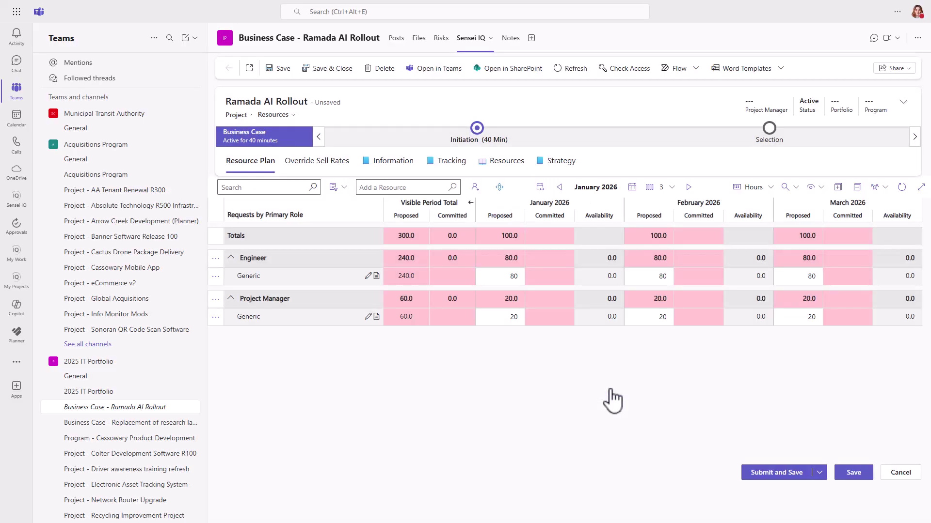
left_click(774, 475)
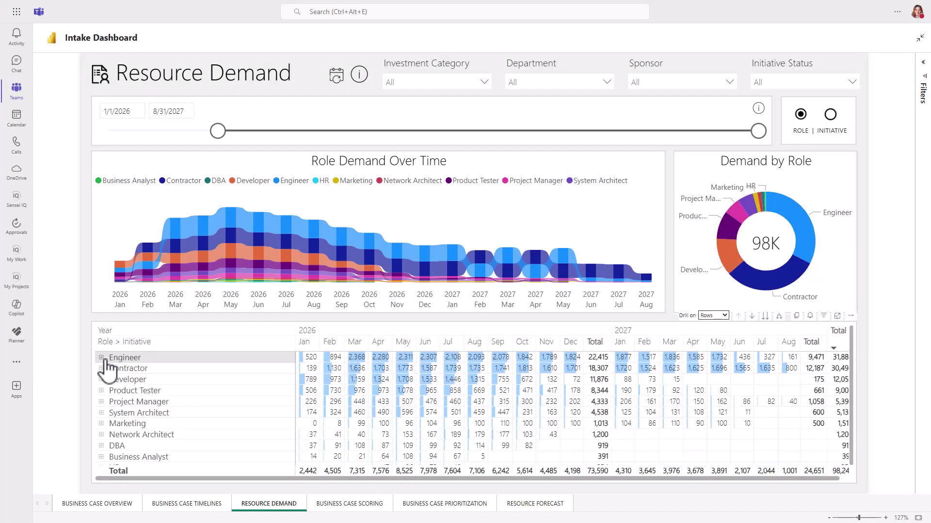
Step: Drill into Engineer demand by initiative for Ramada AI Rollout, then show the Resource Forecast page
left_click(102, 358)
left_click(127, 358)
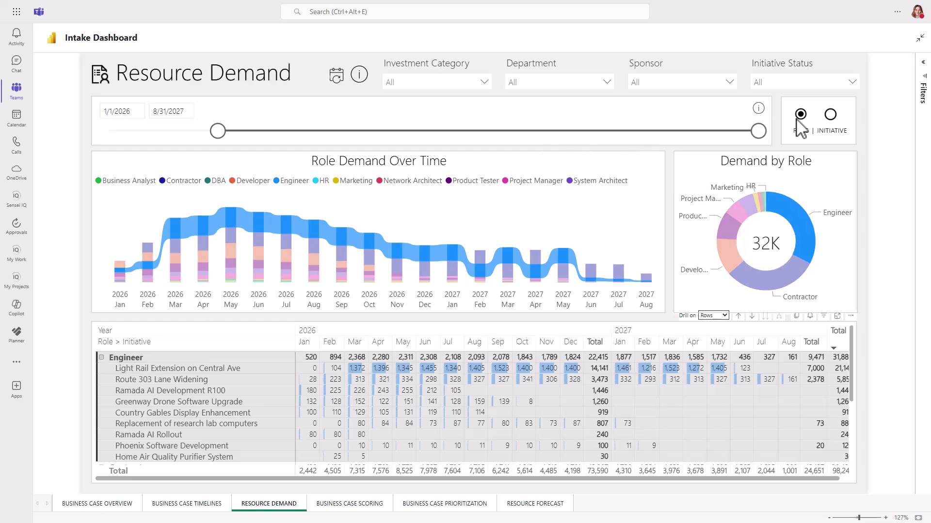
left_click(830, 119)
scroll(228, 417, "down", 3)
left_click(160, 469)
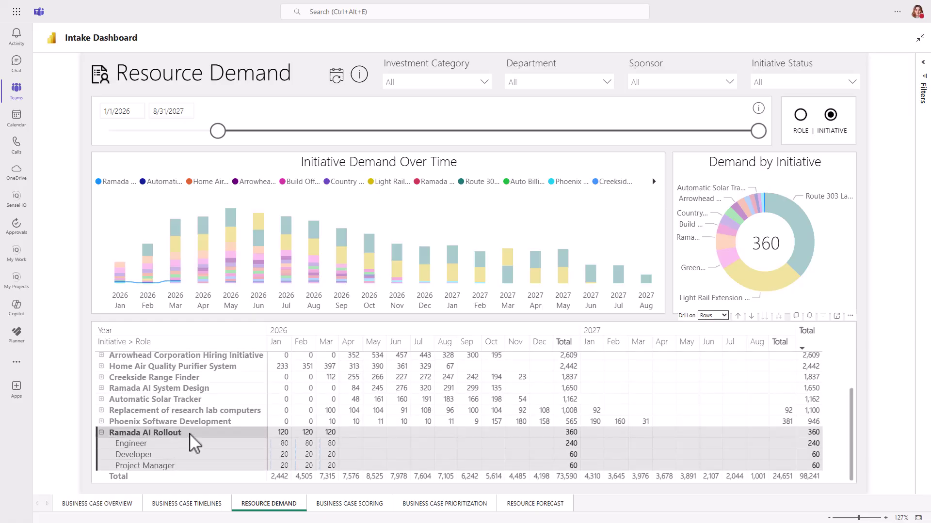
left_click(516, 504)
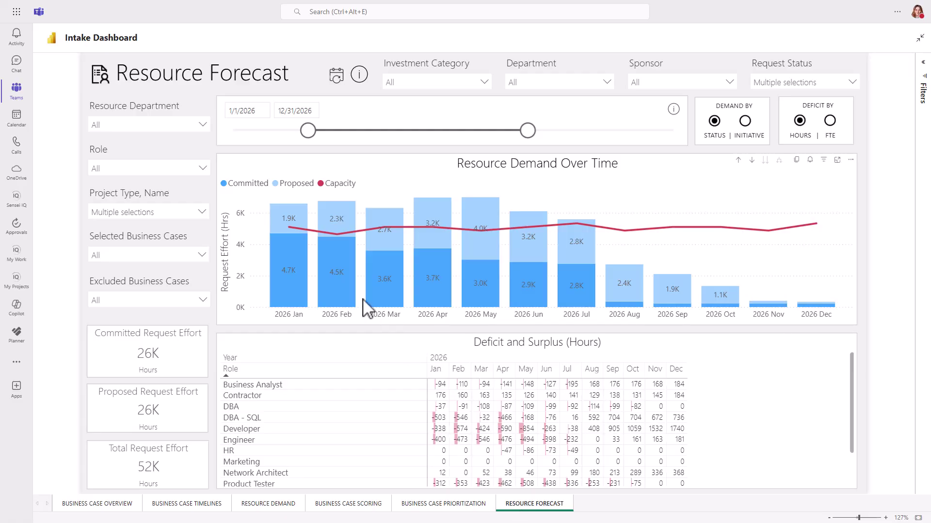
Step: Inspect the January bar's tooltips, then filter the forecast to Business Analyst demand (2,125 hours)
mouse_move(303, 265)
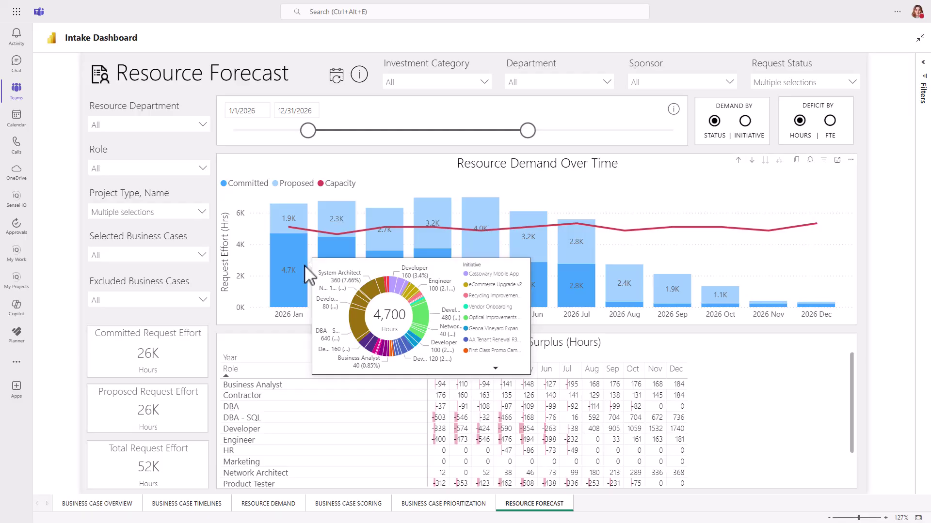
mouse_move(302, 221)
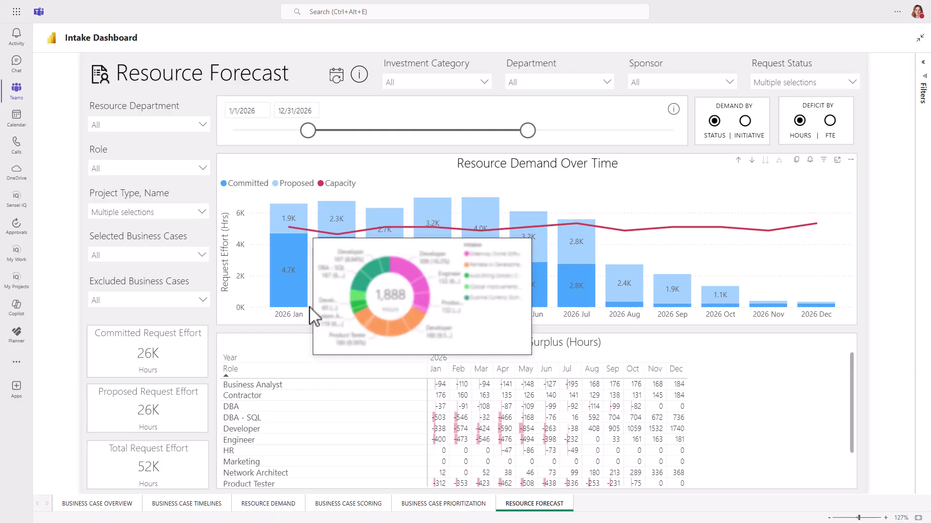
left_click(307, 383)
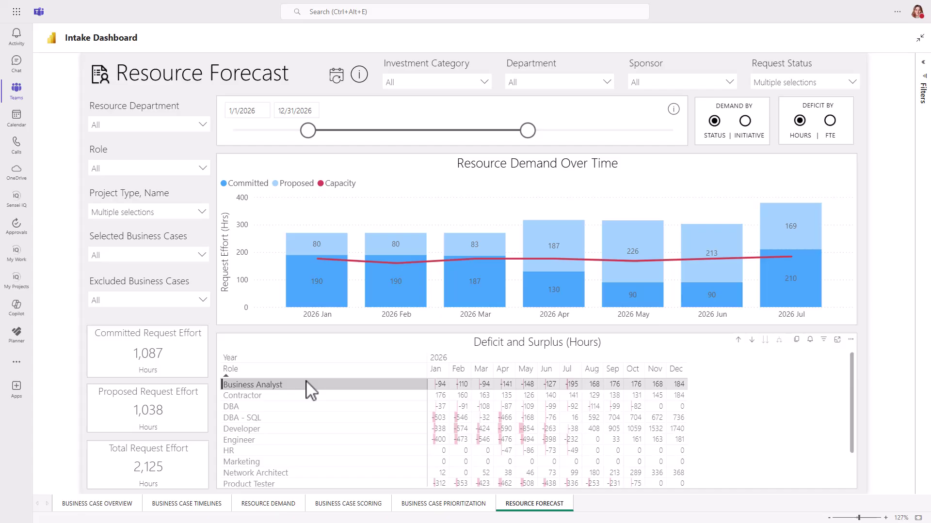
Step: Group forecast demand by Initiative and switch the deficit table to FTE
left_click(745, 122)
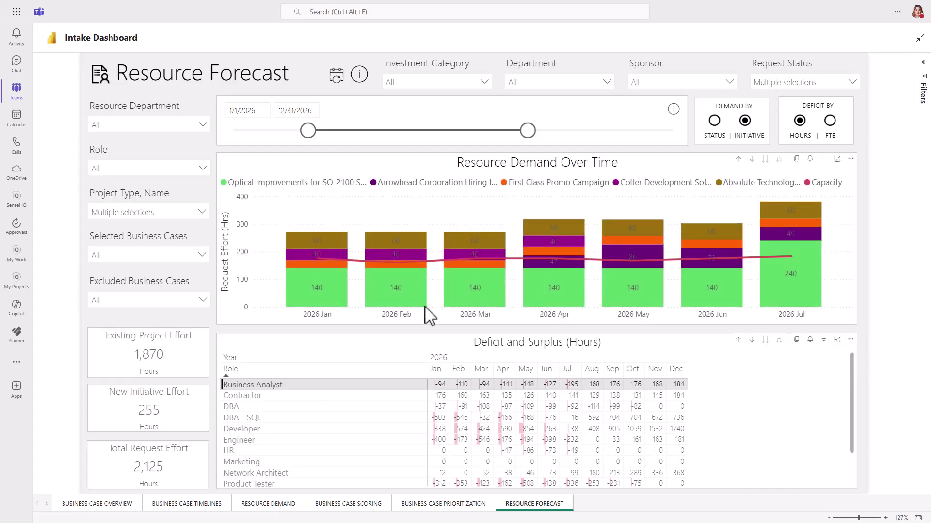
mouse_move(341, 299)
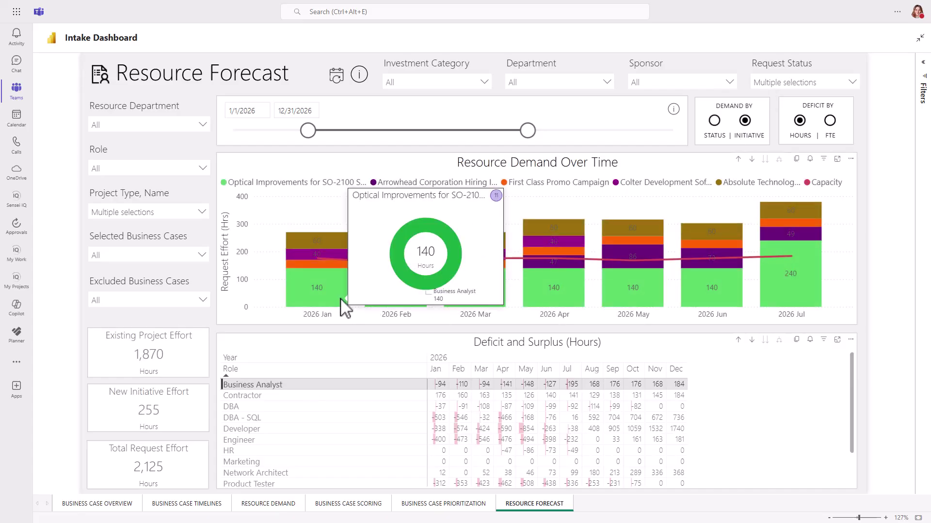
mouse_move(338, 240)
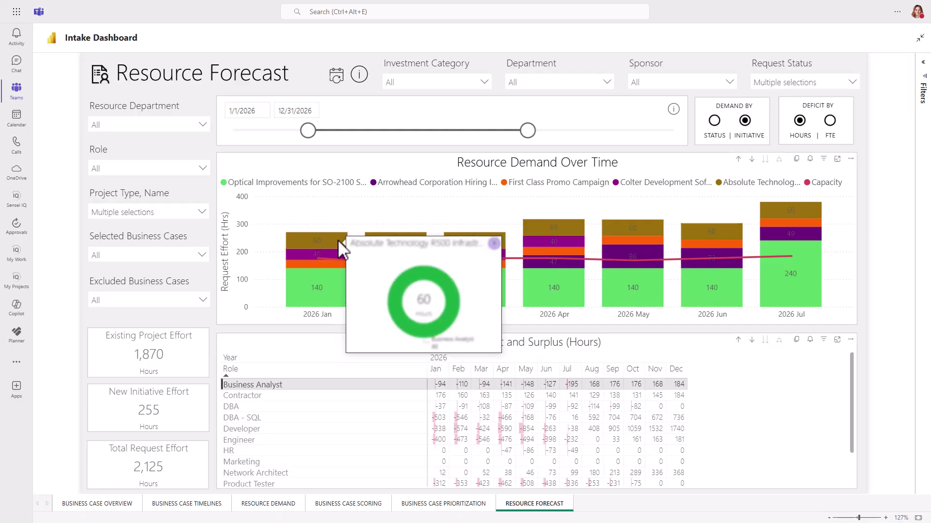
left_click(830, 121)
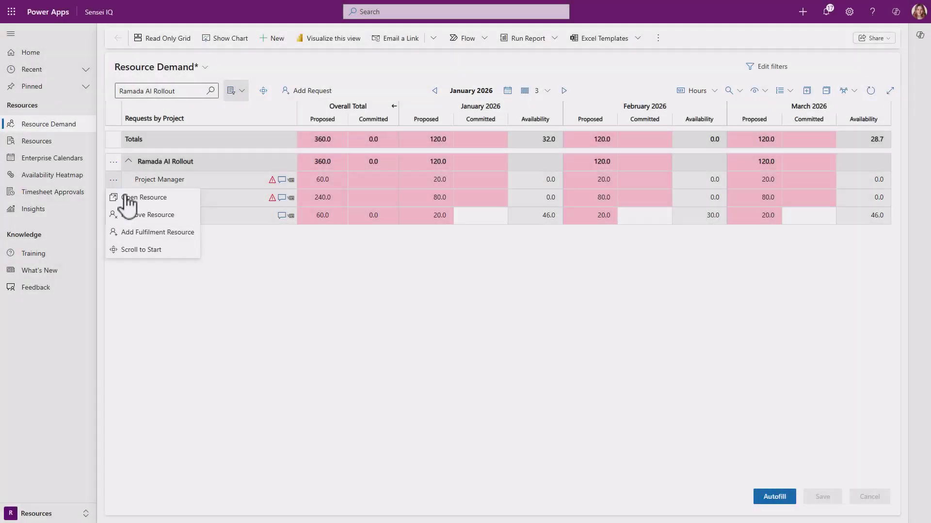
Step: Assign suggested people to the Project Manager and Engineer roles and autofill the remaining resource row
left_click(127, 200)
type("Project Manager")
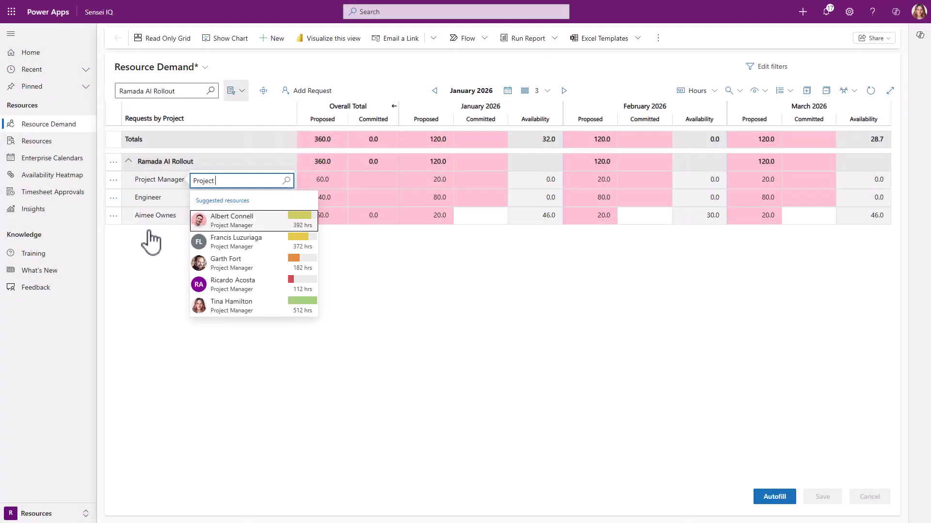
left_click(306, 222)
left_click(114, 215)
left_click(174, 265)
type("Engineer")
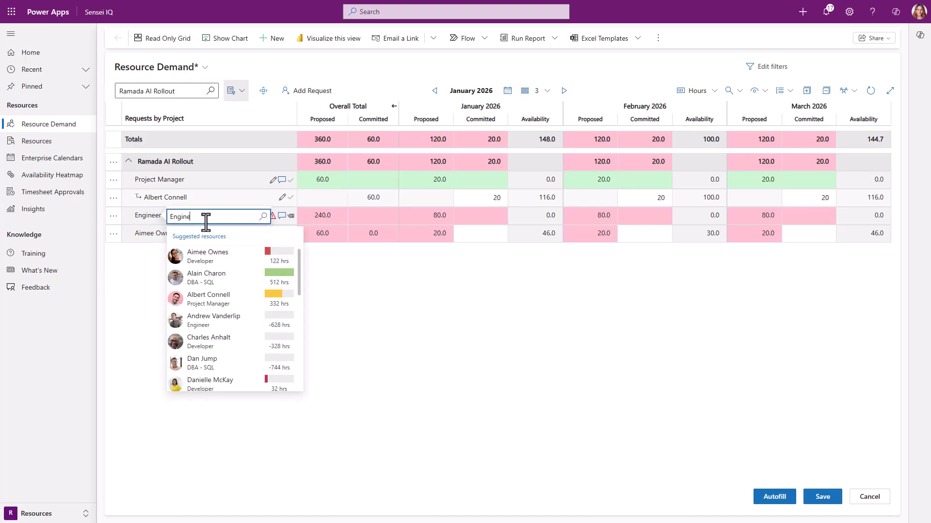
left_click(279, 281)
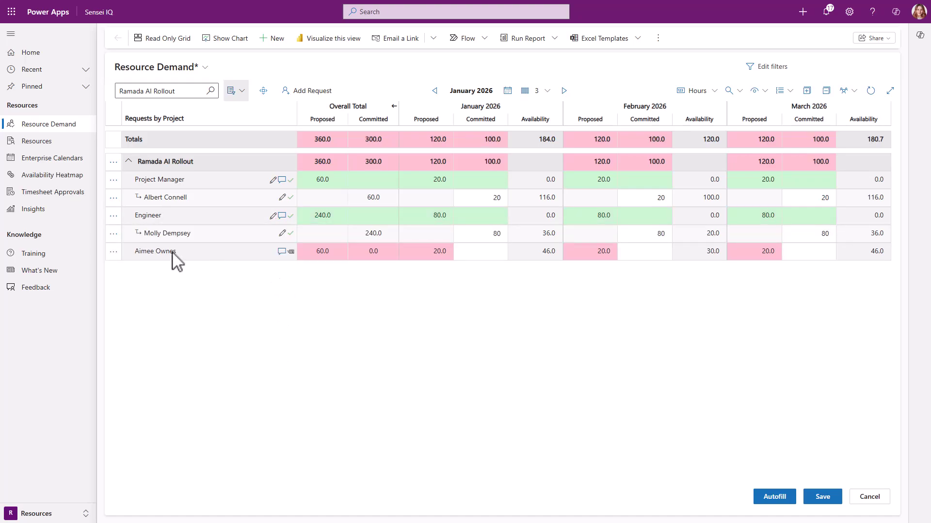
left_click(113, 251)
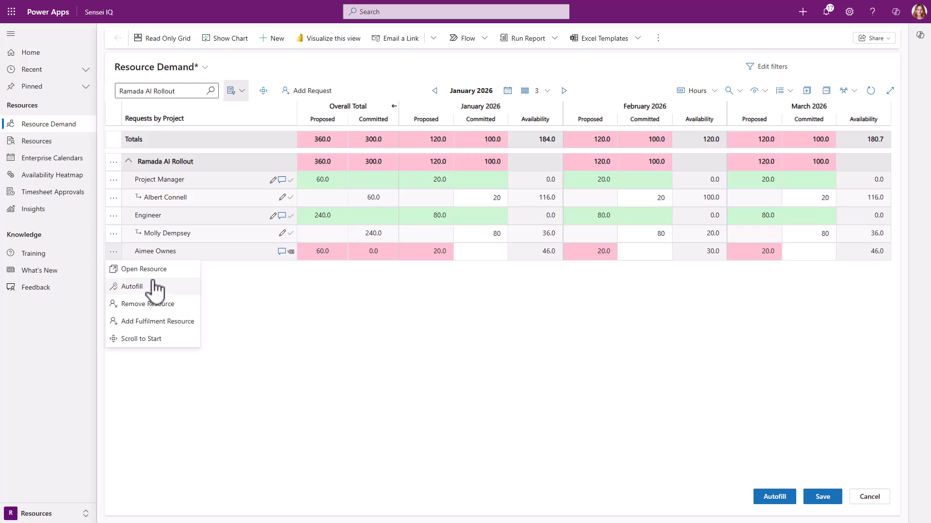
left_click(138, 288)
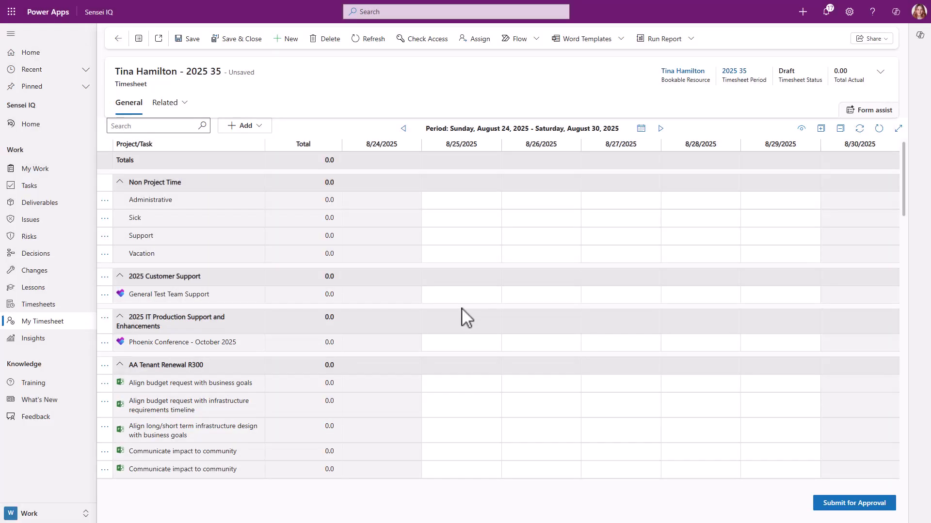
Step: Enter daily hours from General Test Team Support through Support (4 and 5 on 8/28–8/29), then submit for approval
left_click(466, 297)
type("8")
type("84")
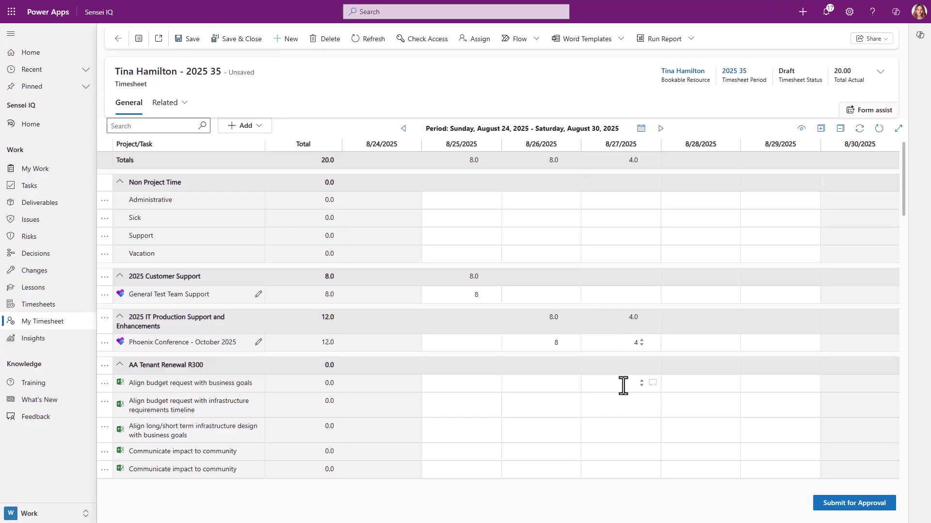
type("4")
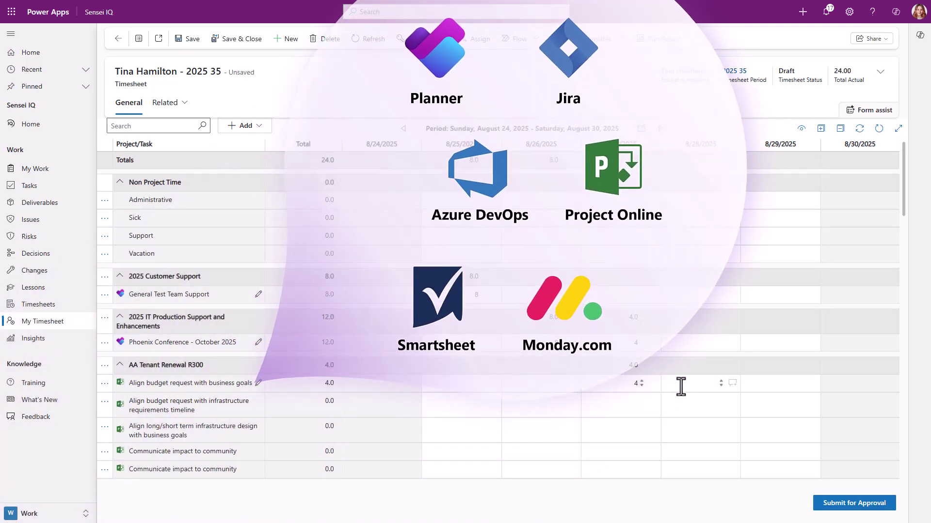
type("4")
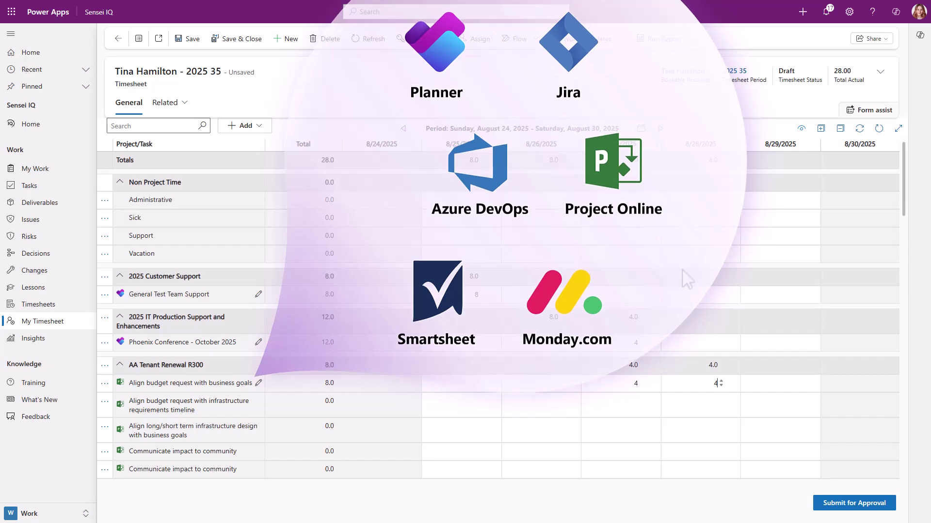
left_click(683, 236)
type("4")
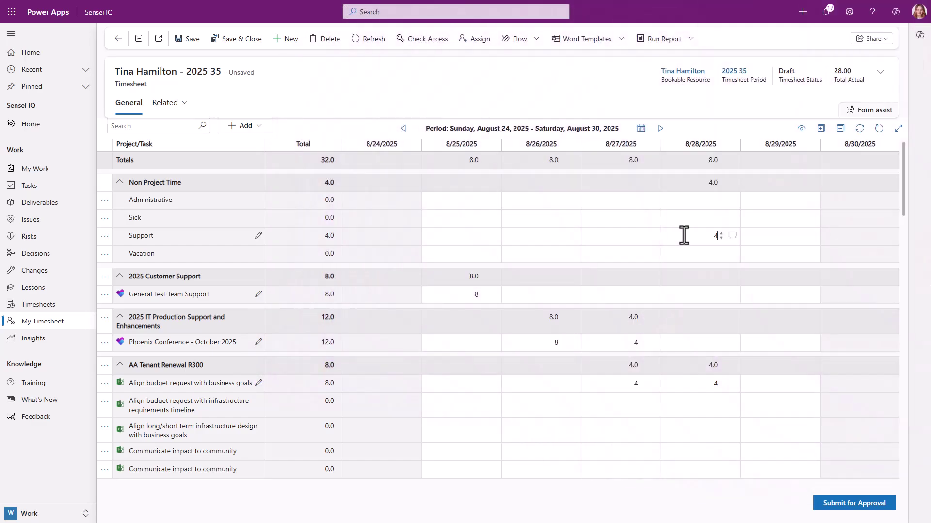
left_click(755, 234)
type("4")
type("5")
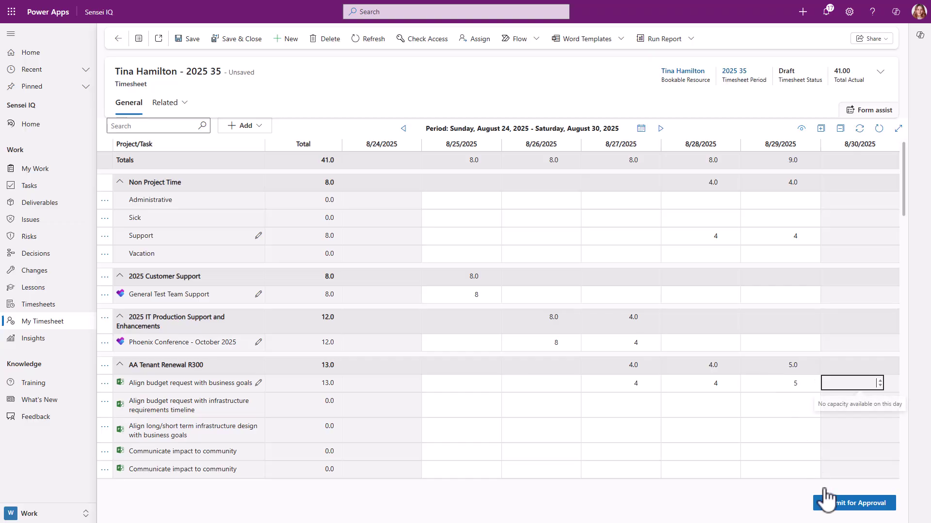
left_click(836, 512)
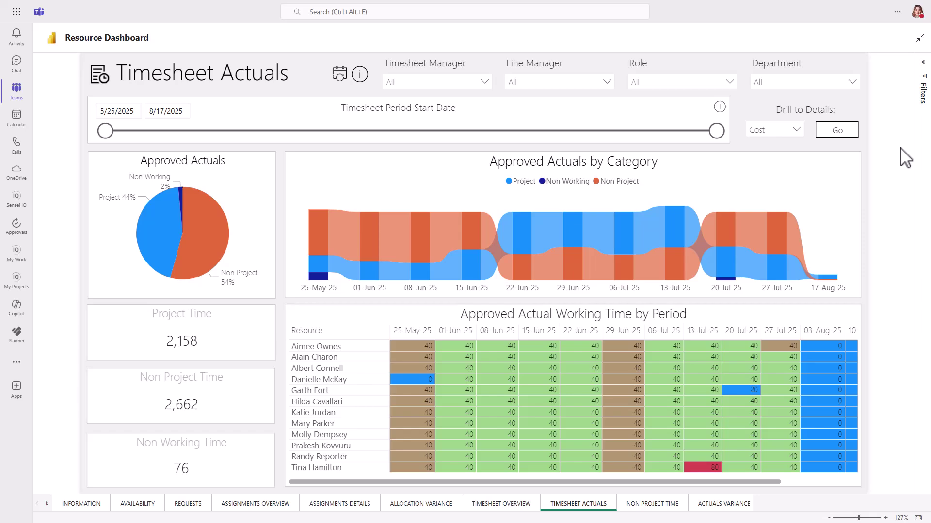
Step: Drill through Timesheet Actuals into Work details to see actual work by resource
left_click(792, 133)
left_click(770, 151)
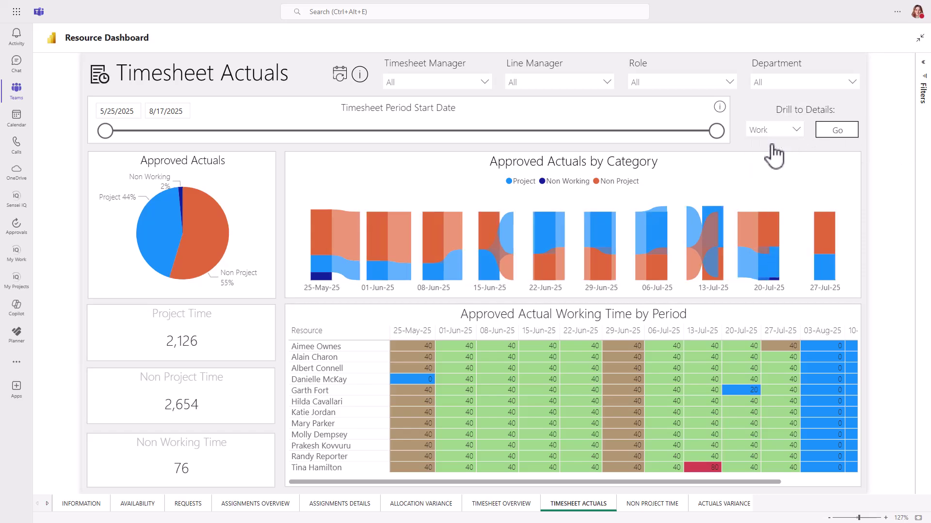
left_click(835, 130)
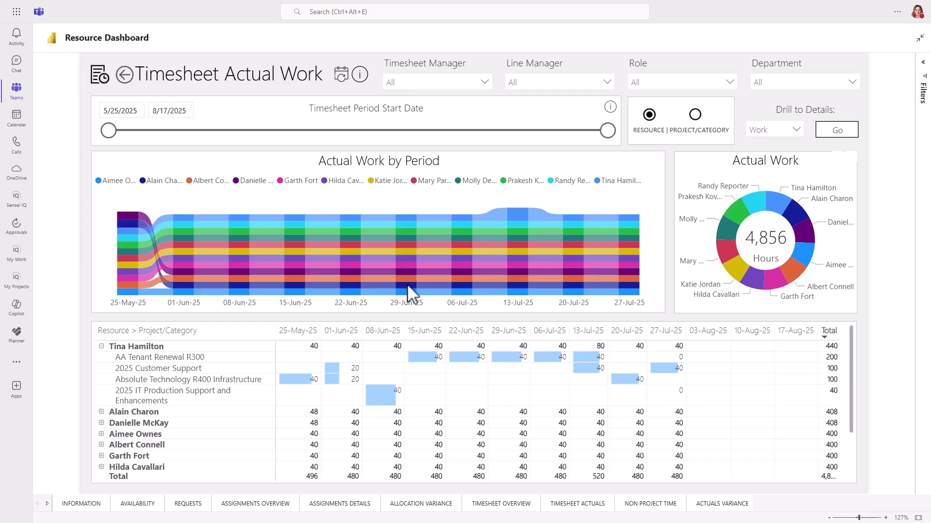
Step: Group actual hours by PROJECT/CATEGORY and focus on Absolute Technology R400 Infrastructure
left_click(170, 350)
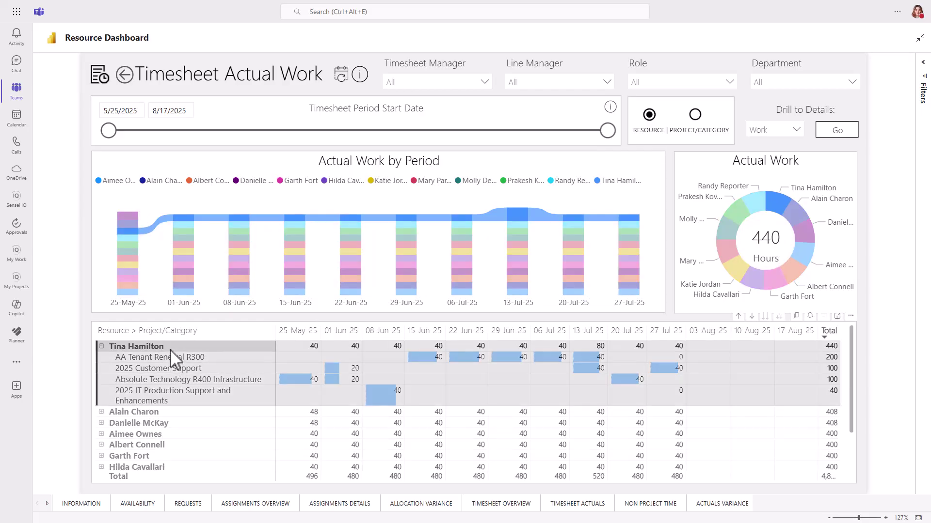
left_click(695, 115)
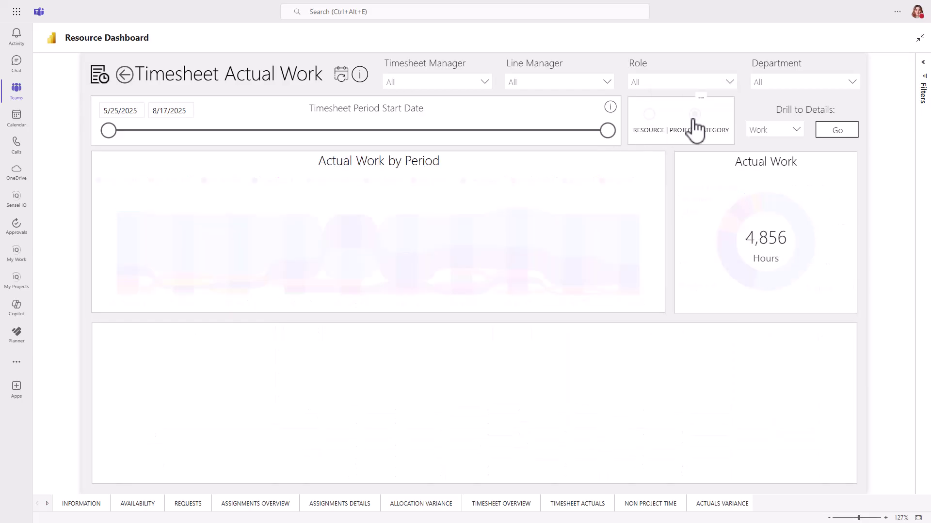
left_click(165, 361)
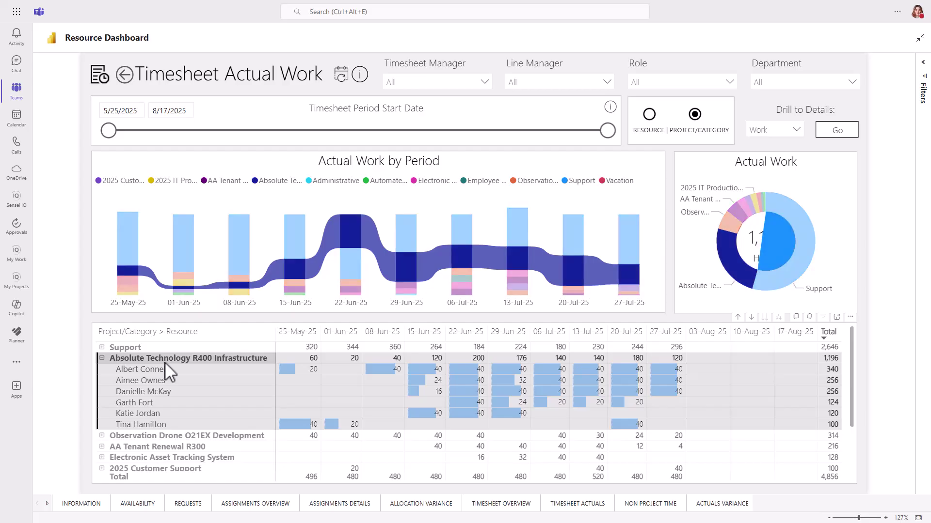
Step: Drill through to Cost details and focus on Absolute Technology R400 Infrastructure costs ($142K)
left_click(756, 130)
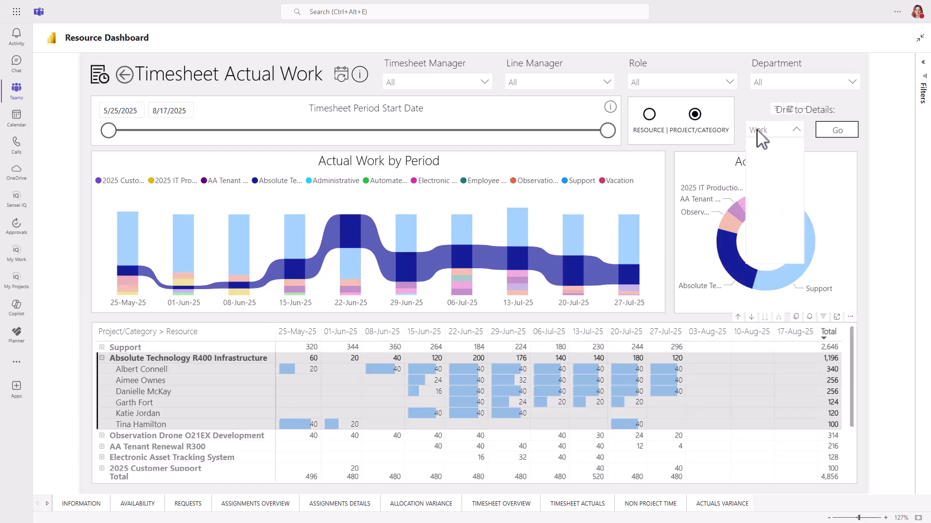
left_click(767, 156)
left_click(842, 131)
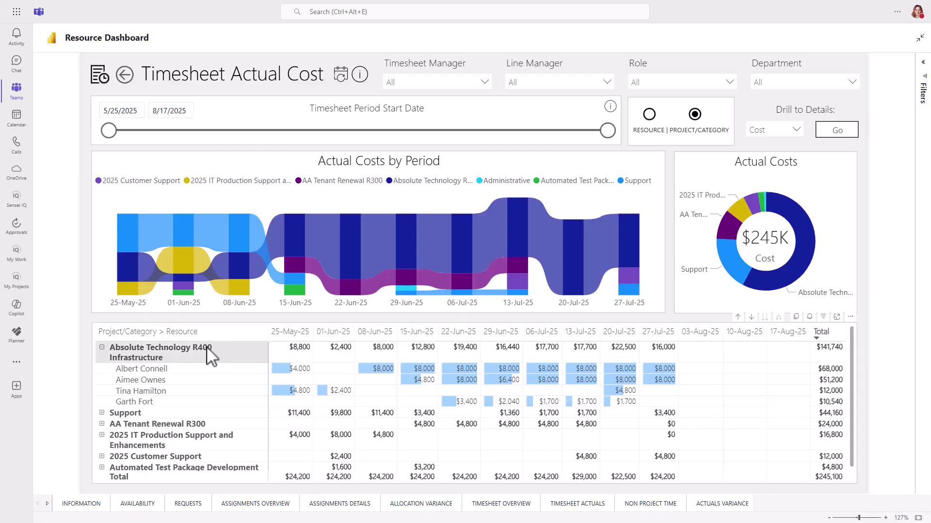
left_click(206, 358)
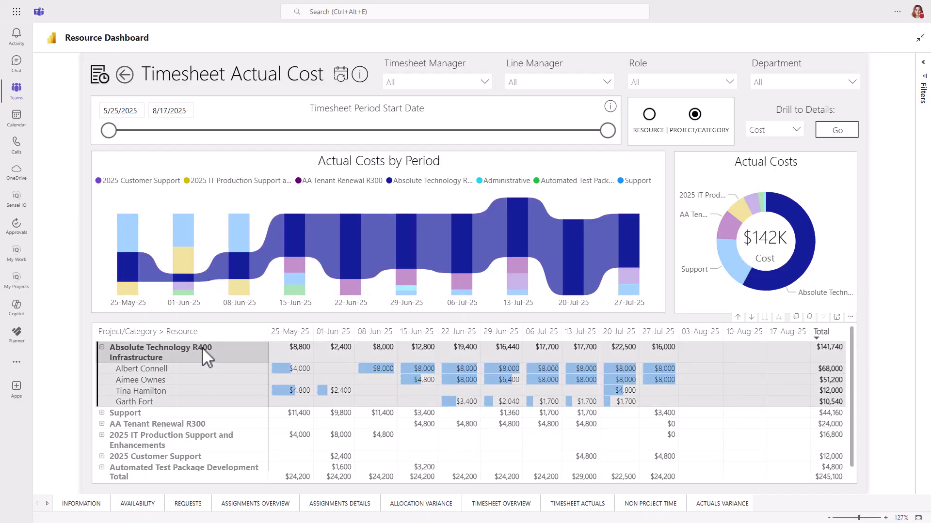